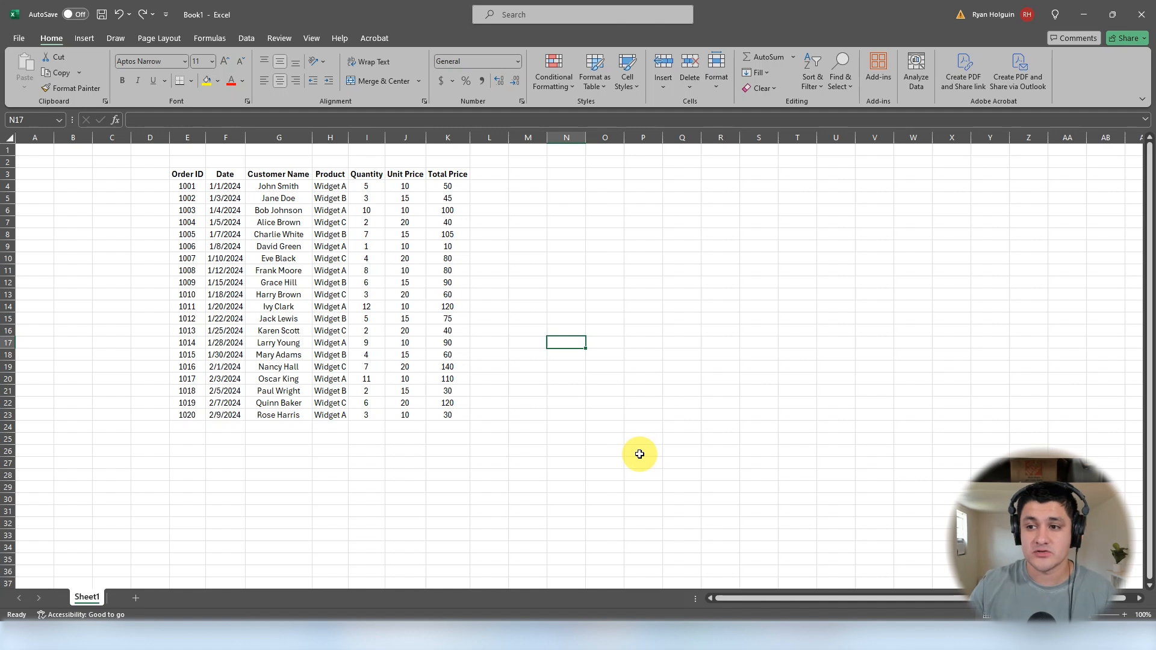
# Step: Format the Unit Price and Total Price values in J4:K23 as Currency through Format Cells, and undo the change
pyautogui.click(413, 176)
pyautogui.click(454, 174)
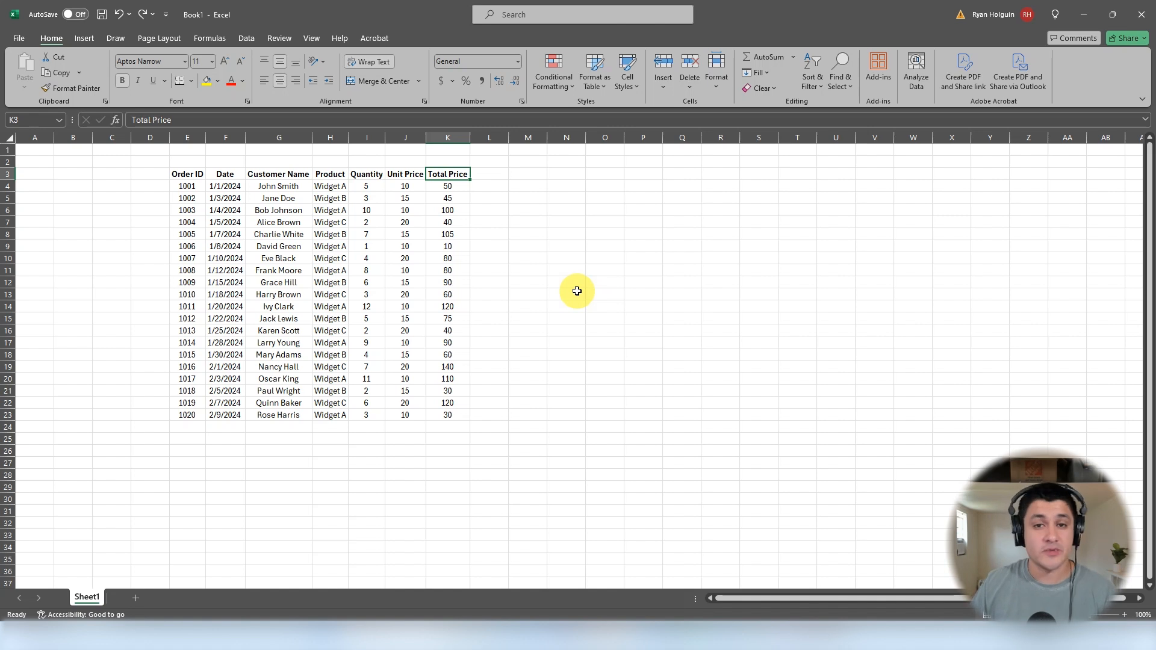
pyautogui.moveTo(405, 187); pyautogui.dragTo(452, 412)
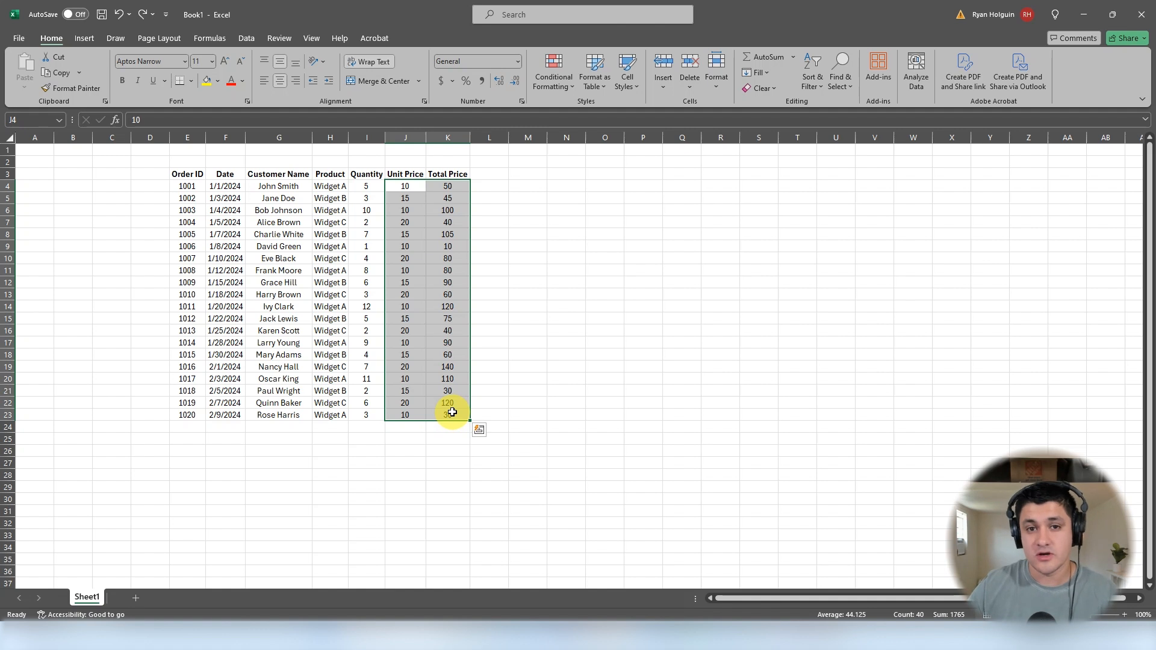
pyautogui.rightClick(454, 406)
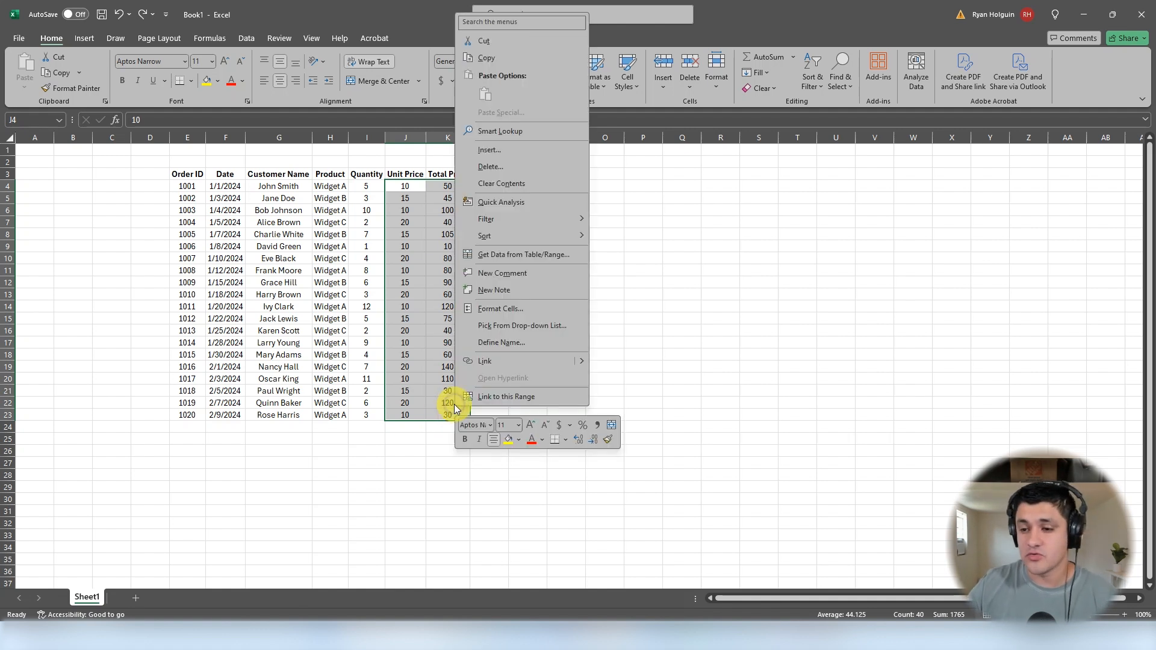
pyautogui.click(527, 309)
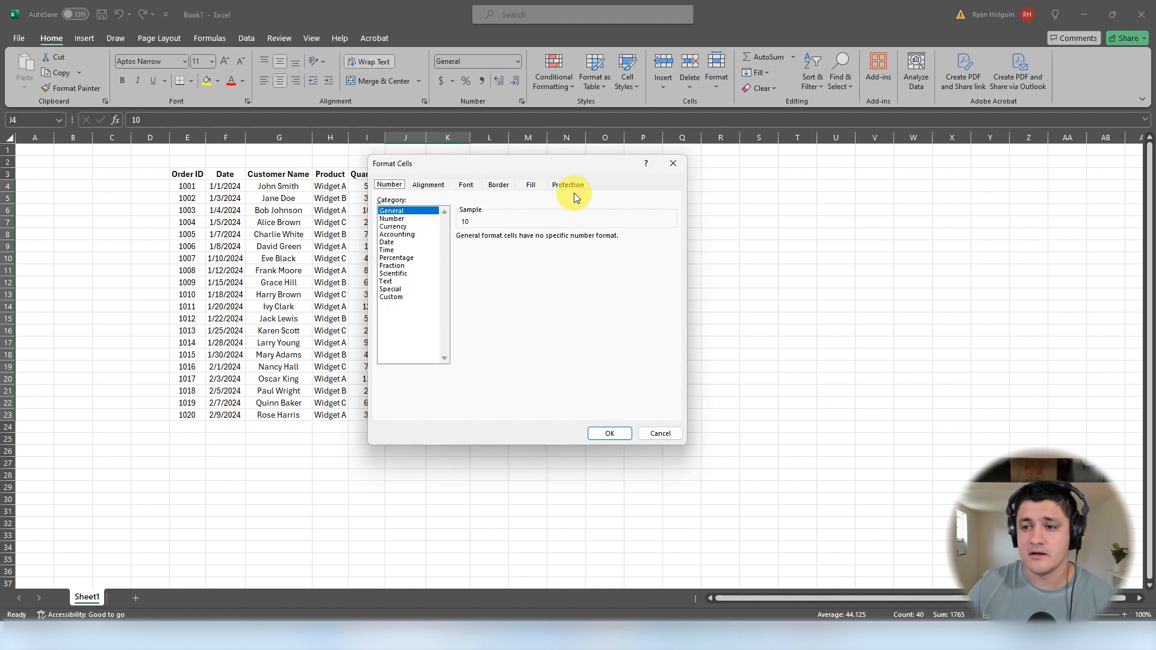
pyautogui.click(395, 226)
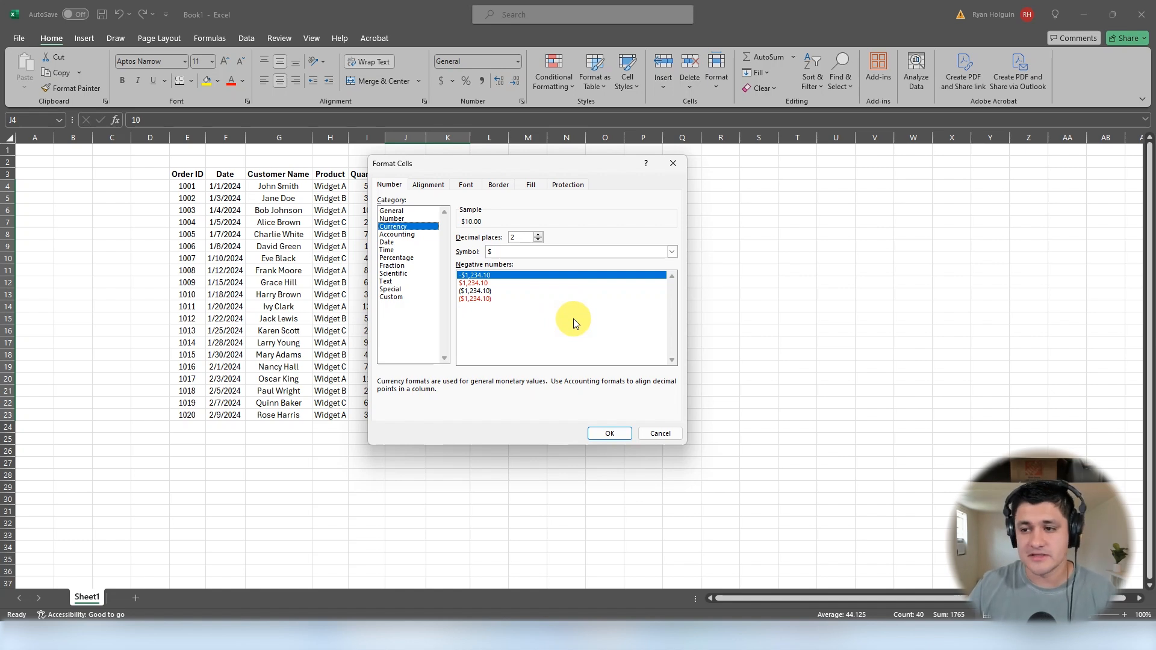
pyautogui.click(608, 434)
pyautogui.click(567, 357)
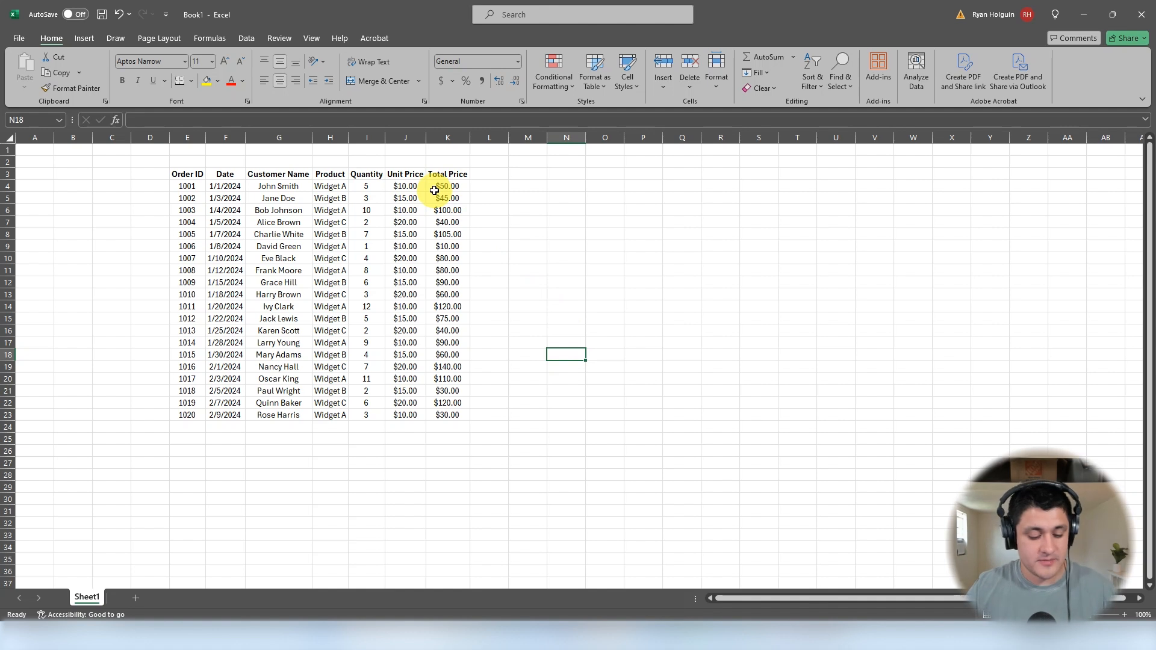
pyautogui.hotkey('ctrl', 'z')
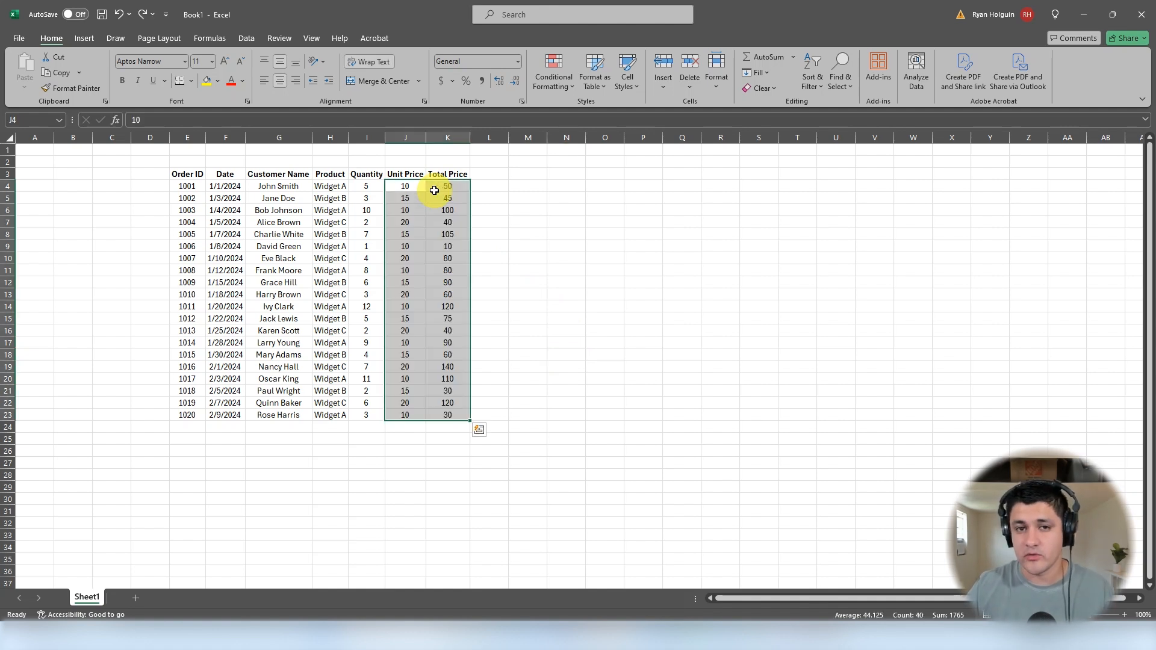
# Step: Apply the Currency number format to the Unit Price and Total Price values in J4:K23
pyautogui.moveTo(418, 188); pyautogui.dragTo(451, 413)
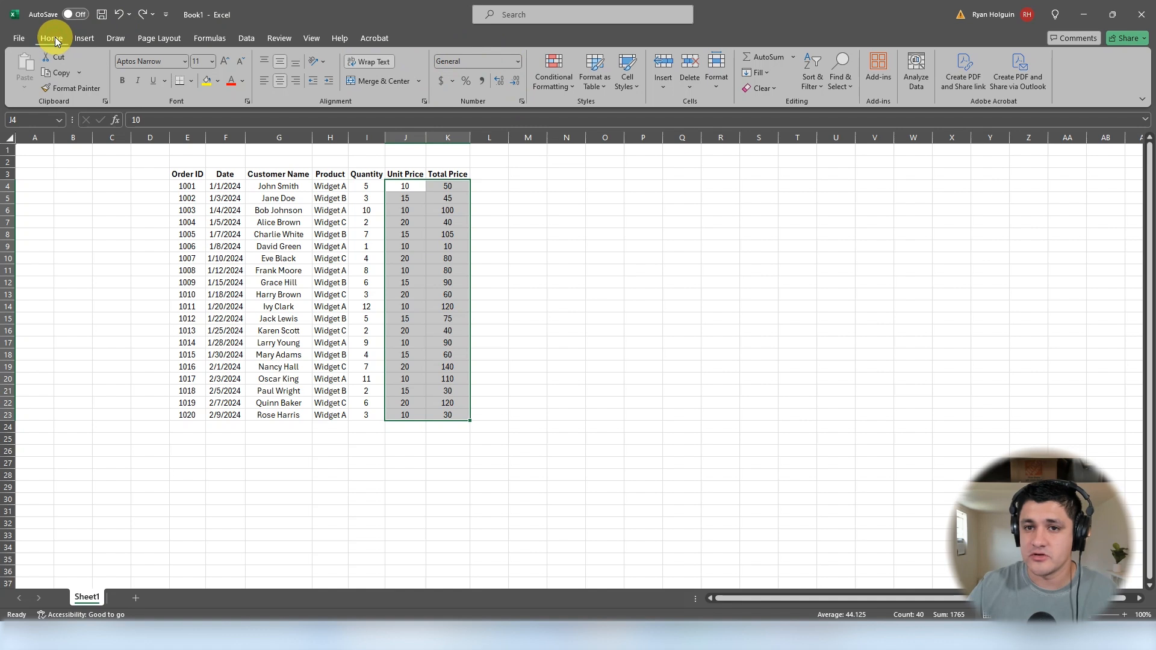
pyautogui.click(517, 62)
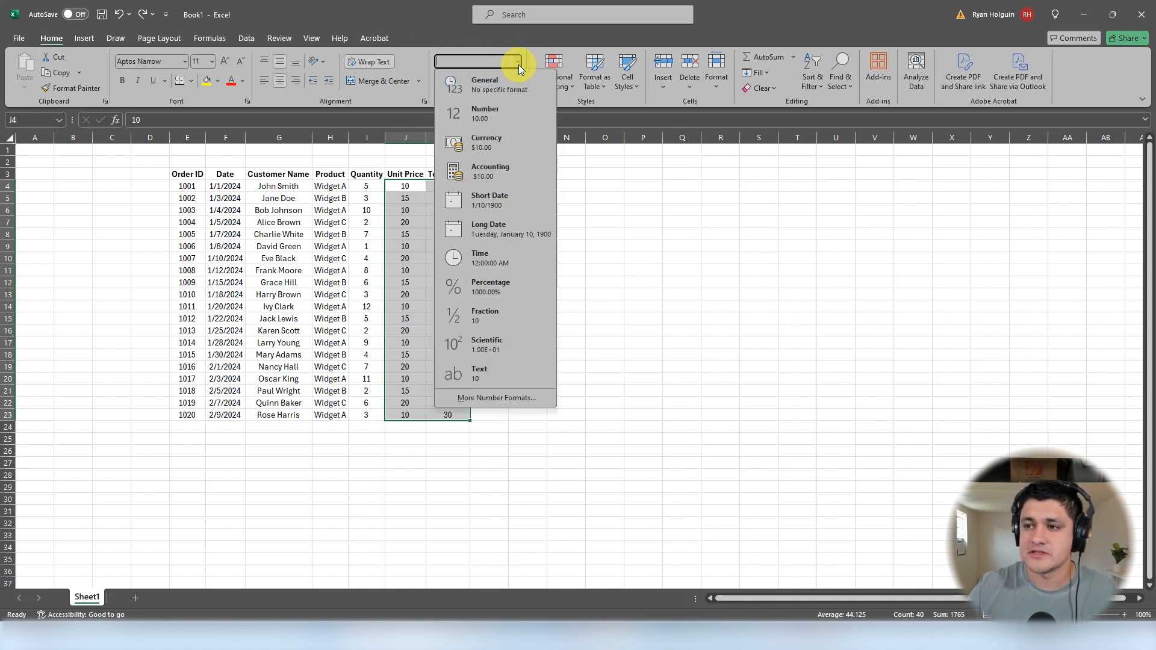
pyautogui.click(503, 143)
pyautogui.click(510, 316)
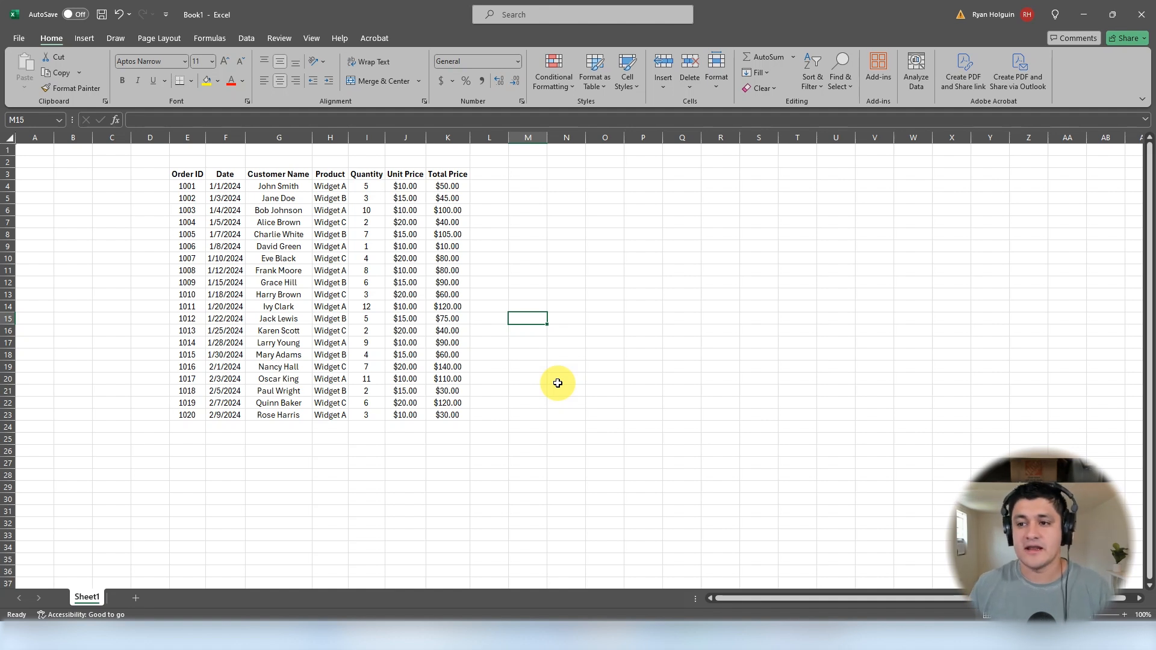
# Step: Add a Greater Than conditional formatting rule to the Total Price values in K4:K23 for amounts over 100, using Green Fill with Dark Green Text
pyautogui.moveTo(447, 186); pyautogui.dragTo(448, 416)
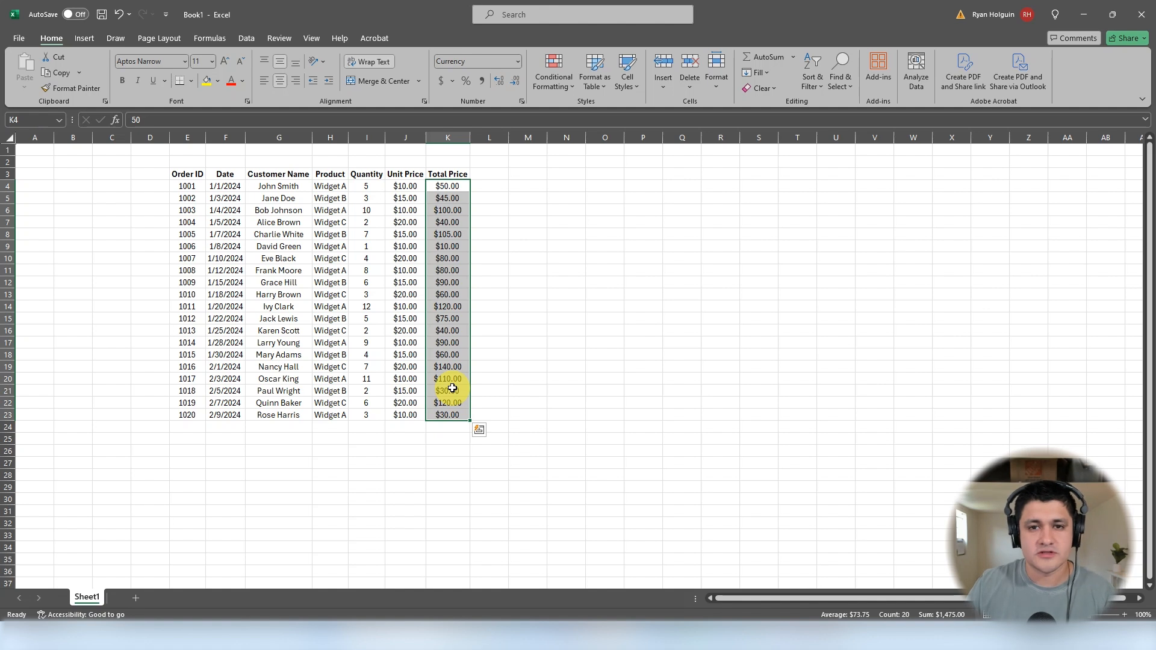
pyautogui.click(558, 83)
pyautogui.moveTo(615, 113)
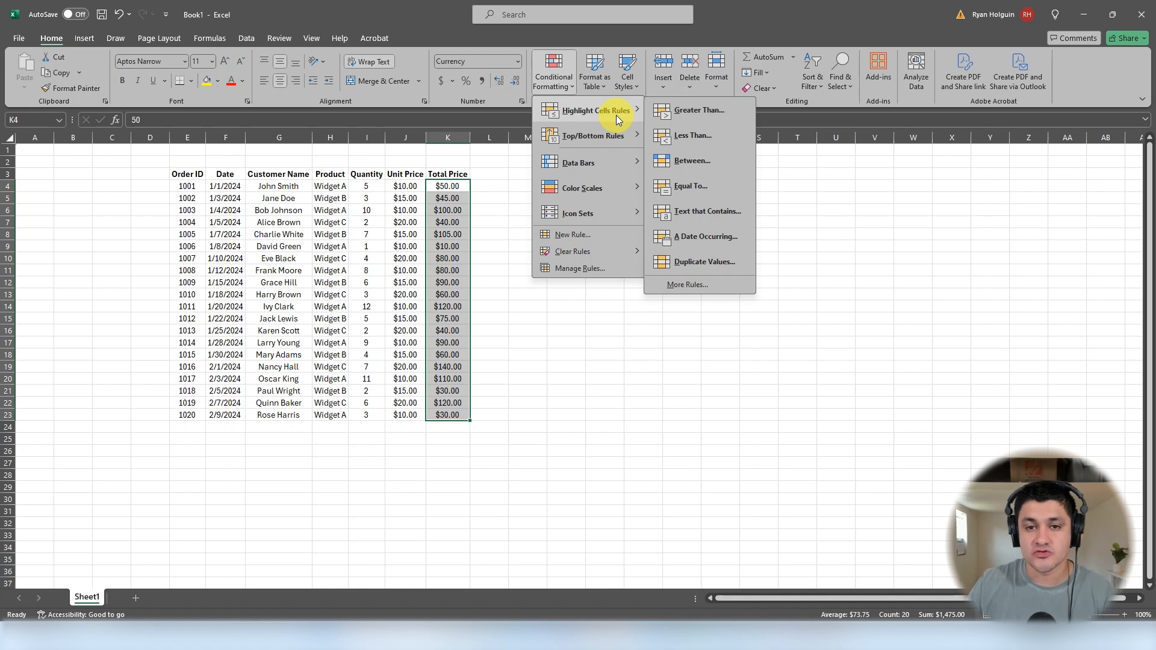
pyautogui.click(673, 113)
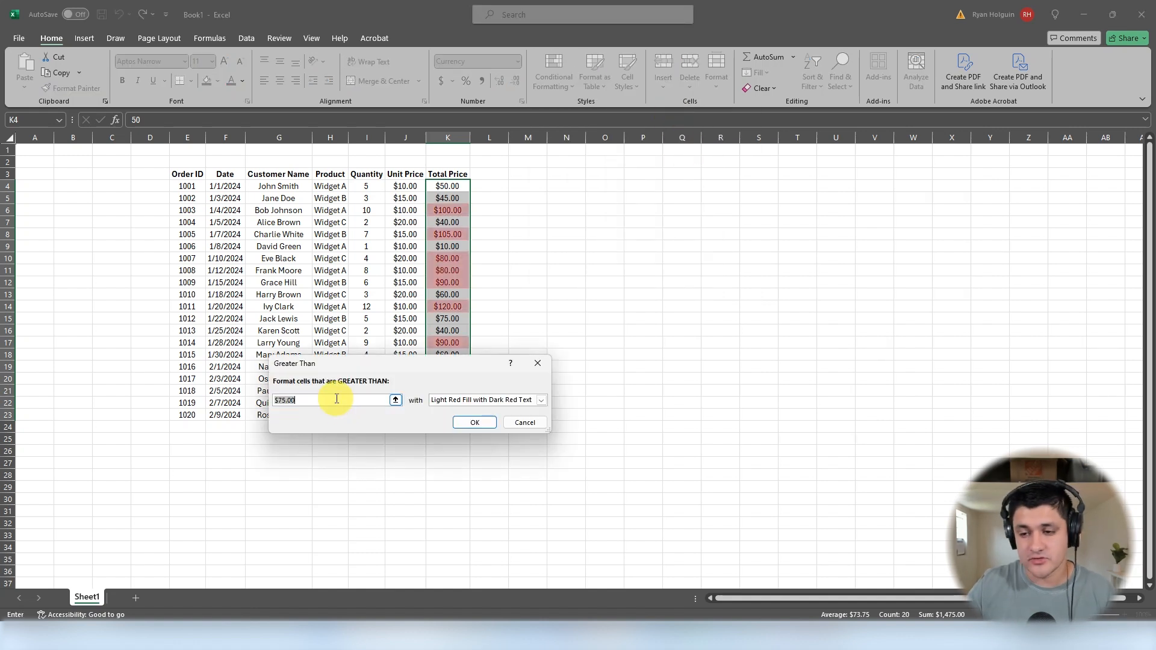
pyautogui.write('100')
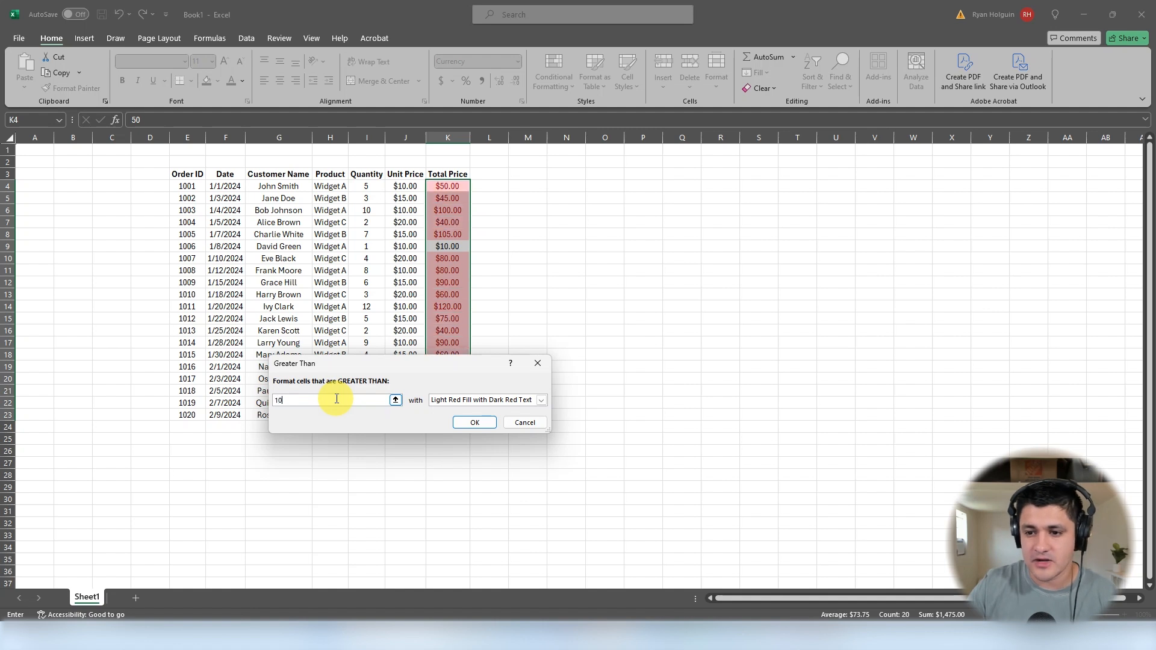
pyautogui.click(541, 400)
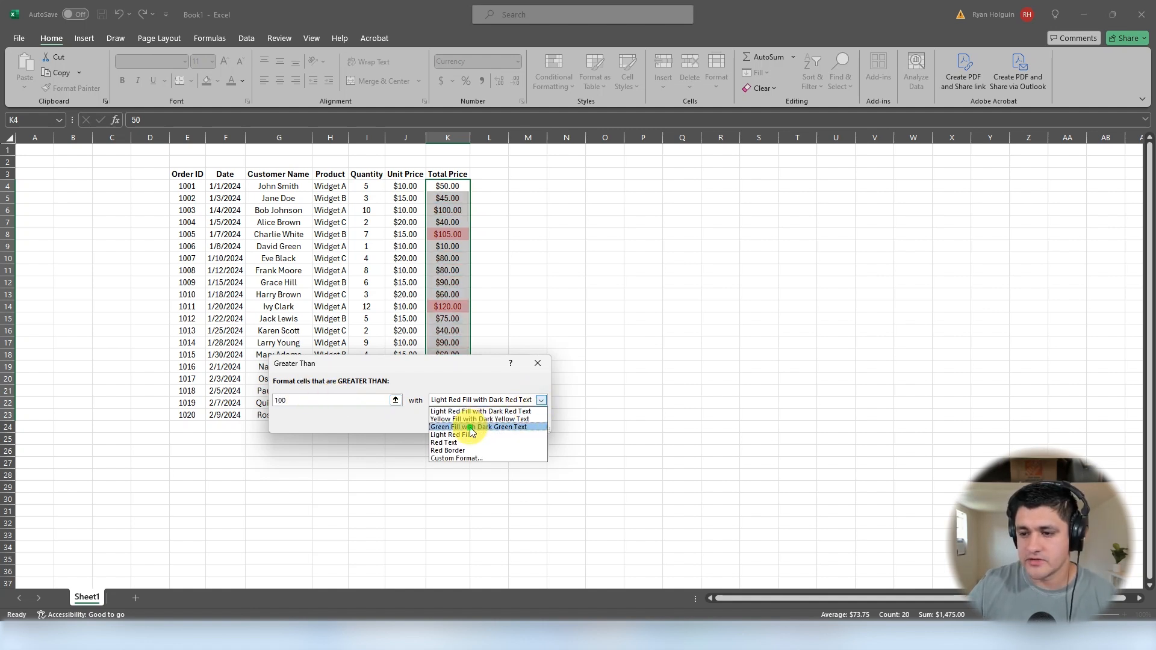
pyautogui.click(480, 427)
pyautogui.click(484, 423)
pyautogui.click(598, 384)
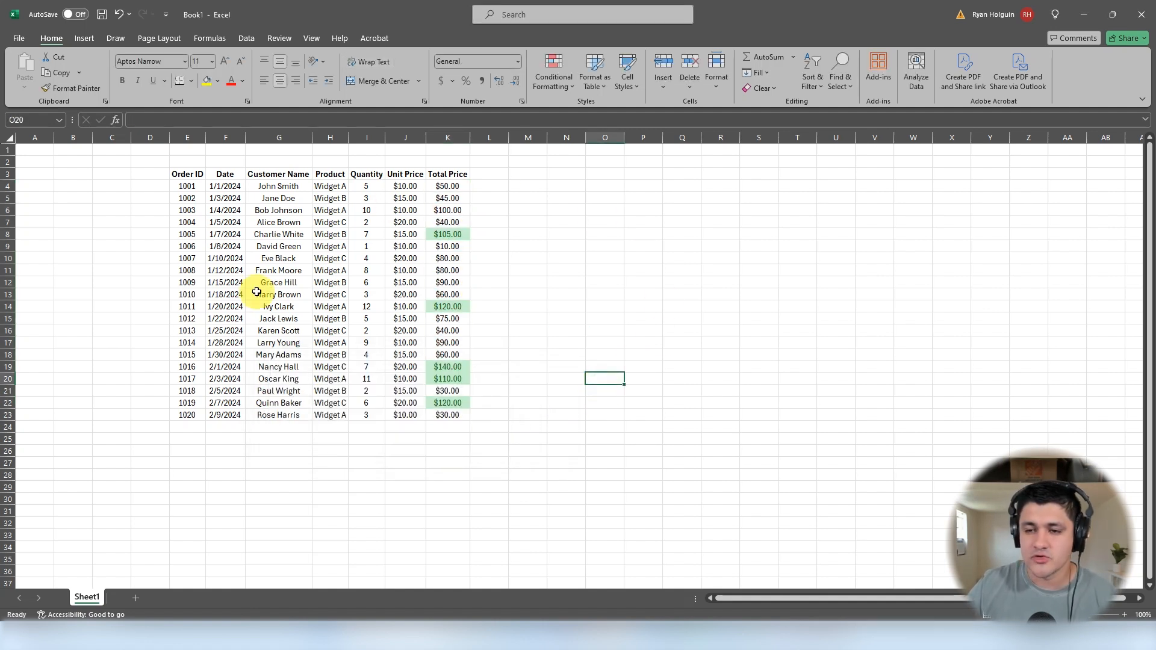
pyautogui.click(460, 308)
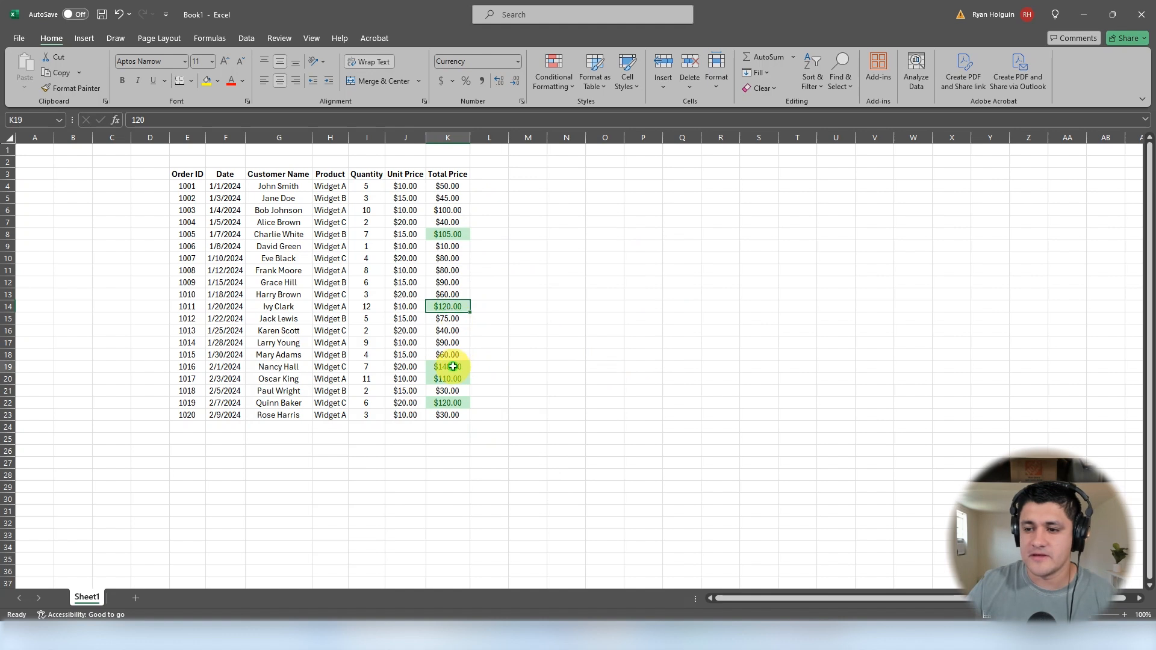
pyautogui.click(446, 402)
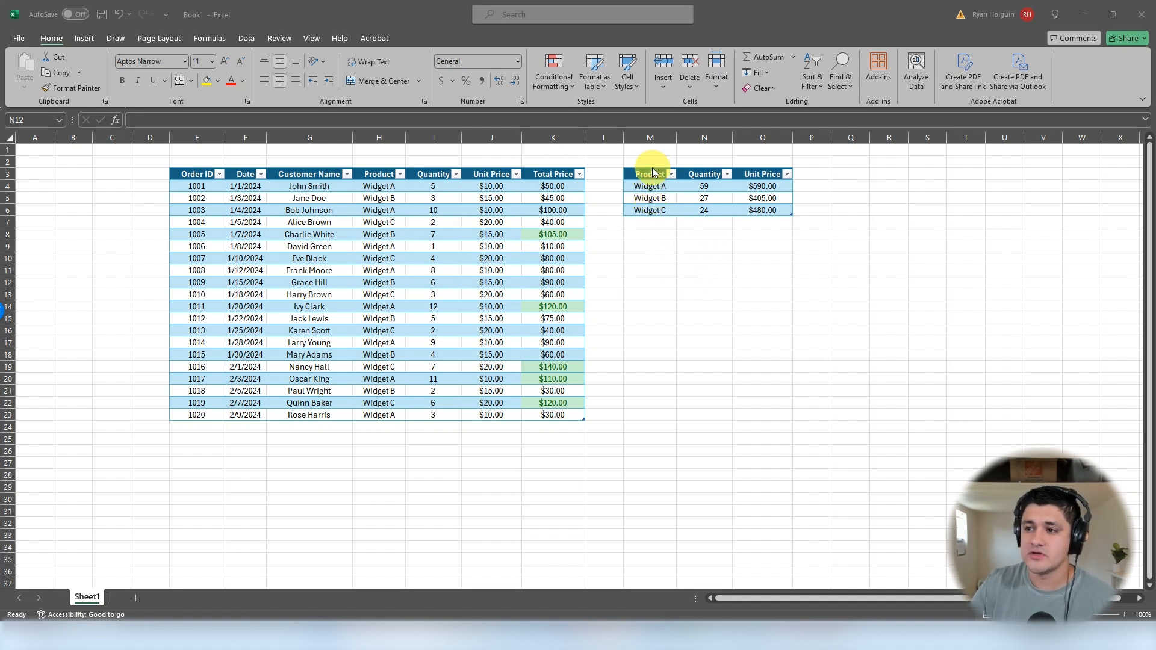
# Step: Insert a 2-D clustered bar chart from the product summary in M3:O6 and place it enlarged below that table
pyautogui.moveTo(640, 172); pyautogui.dragTo(762, 210)
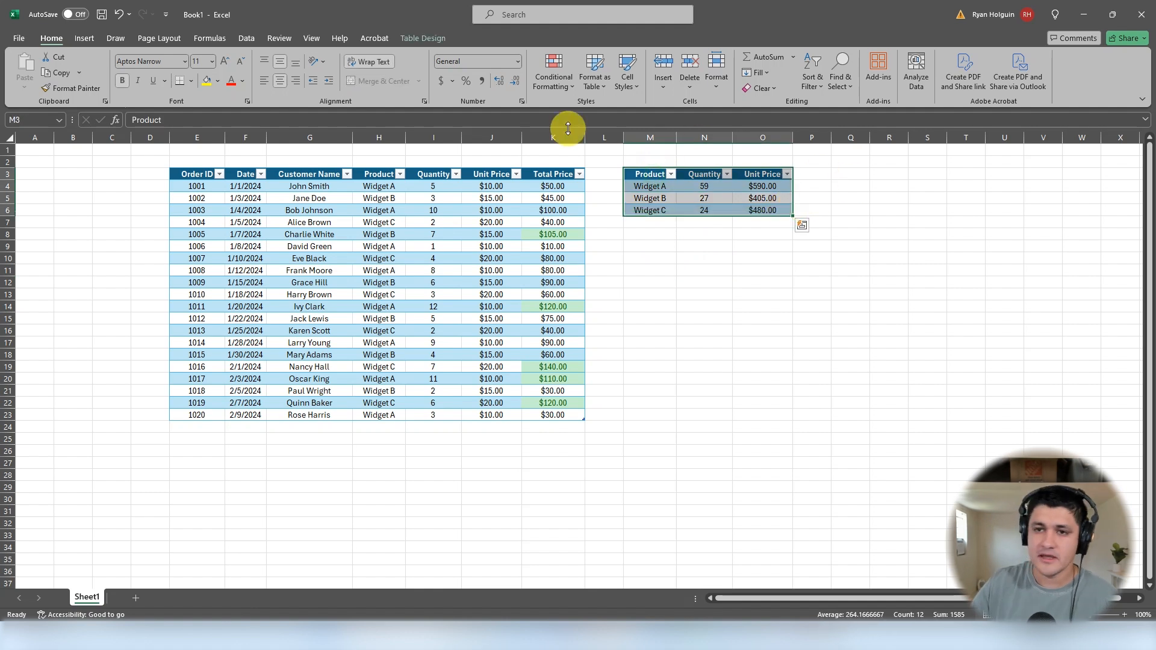
pyautogui.click(85, 40)
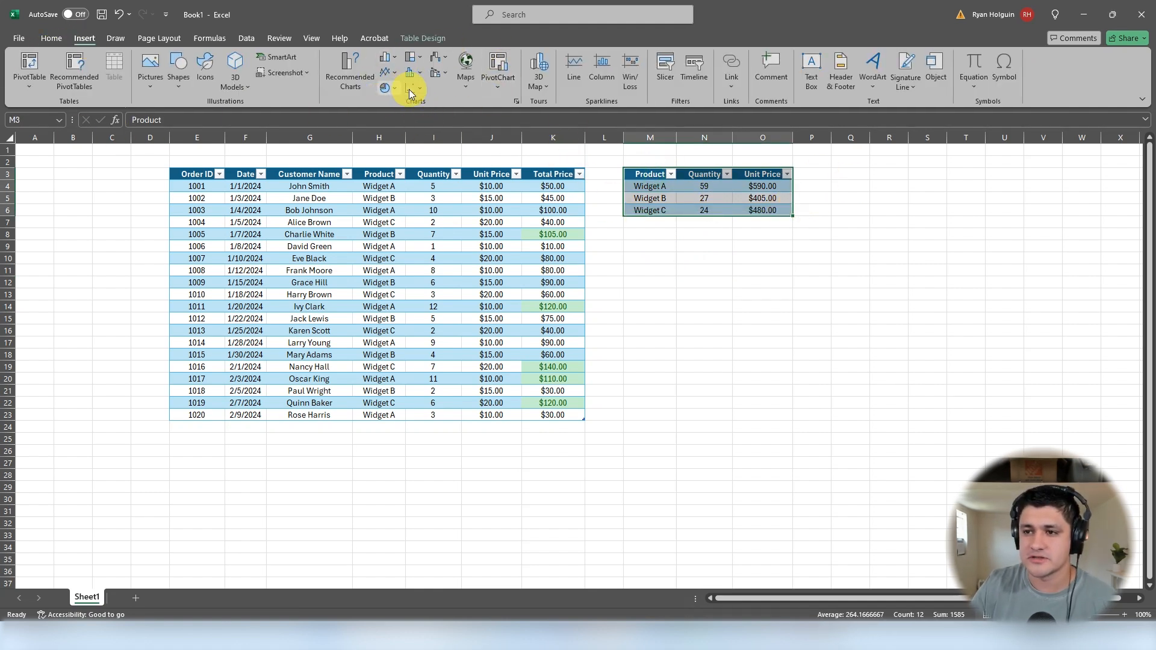
pyautogui.click(392, 56)
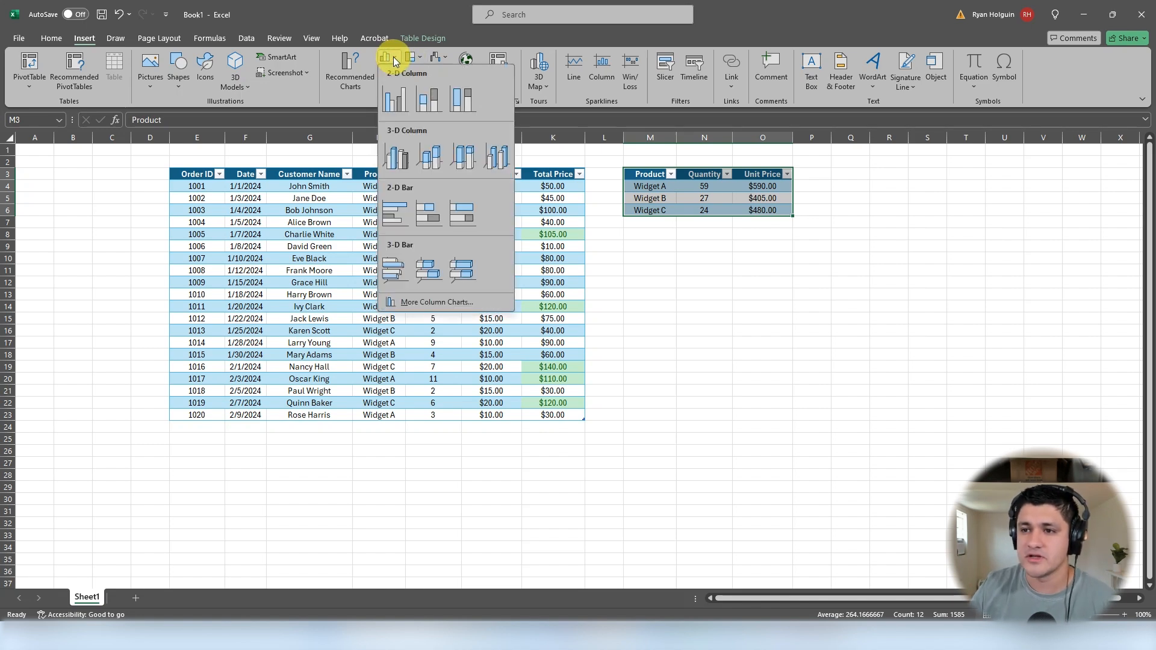
pyautogui.click(387, 211)
pyautogui.moveTo(609, 295); pyautogui.dragTo(784, 279)
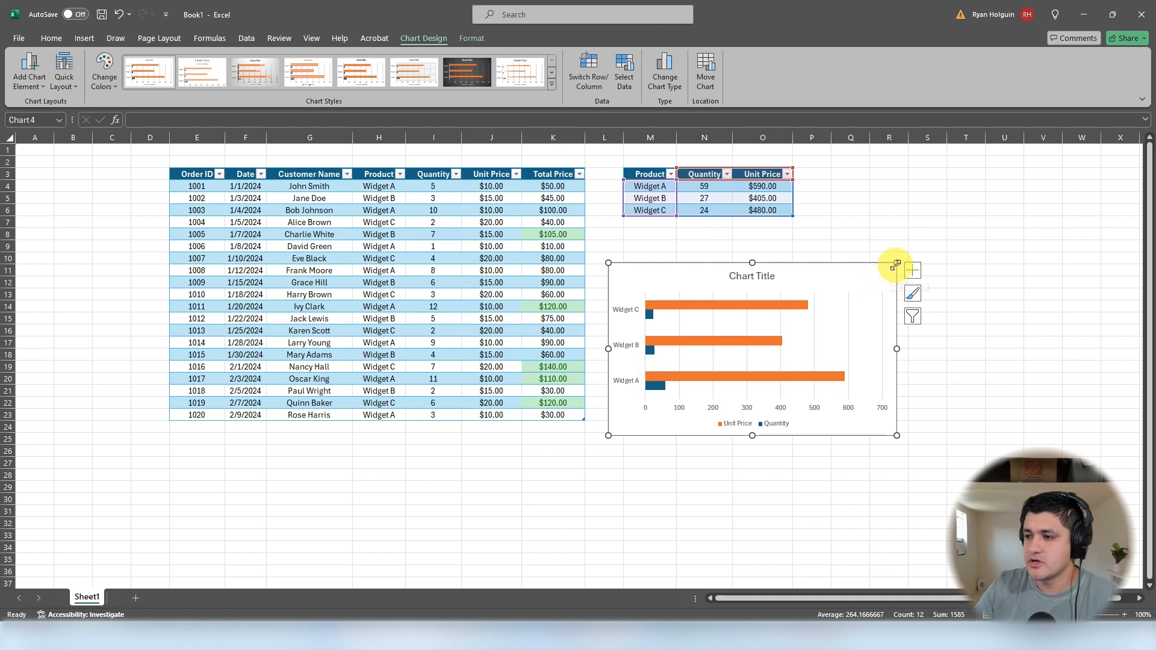
pyautogui.moveTo(895, 263); pyautogui.dragTo(994, 229)
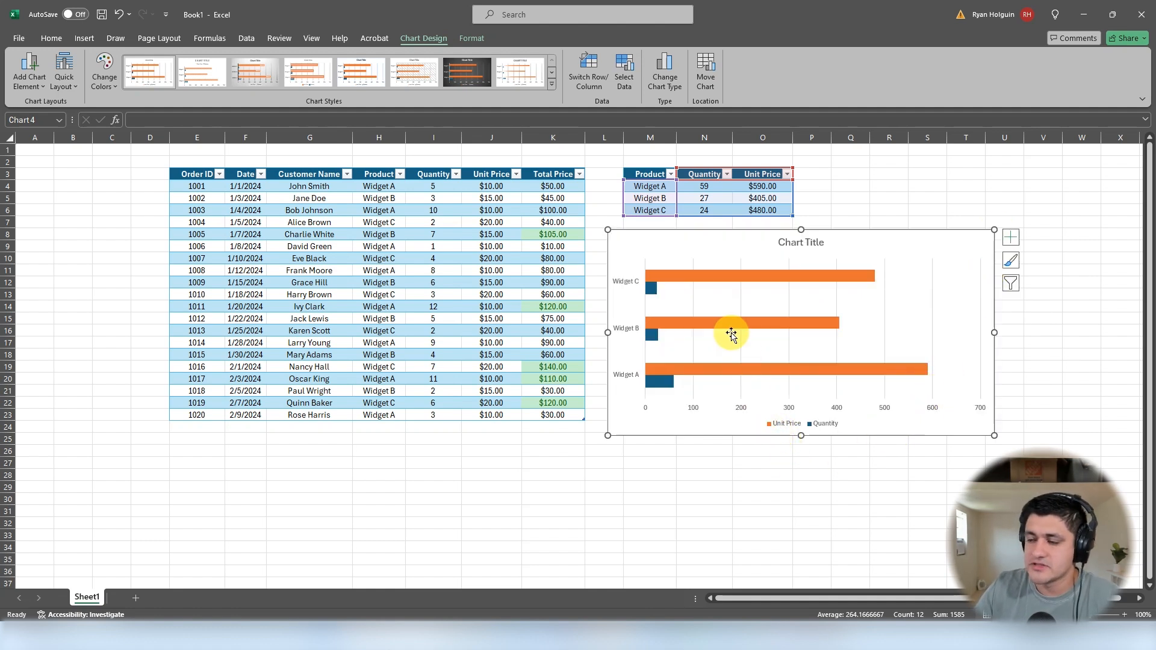
# Step: Change the bar chart's type to a standard Pie chart and shift it slightly below the product summary table
pyautogui.click(807, 274)
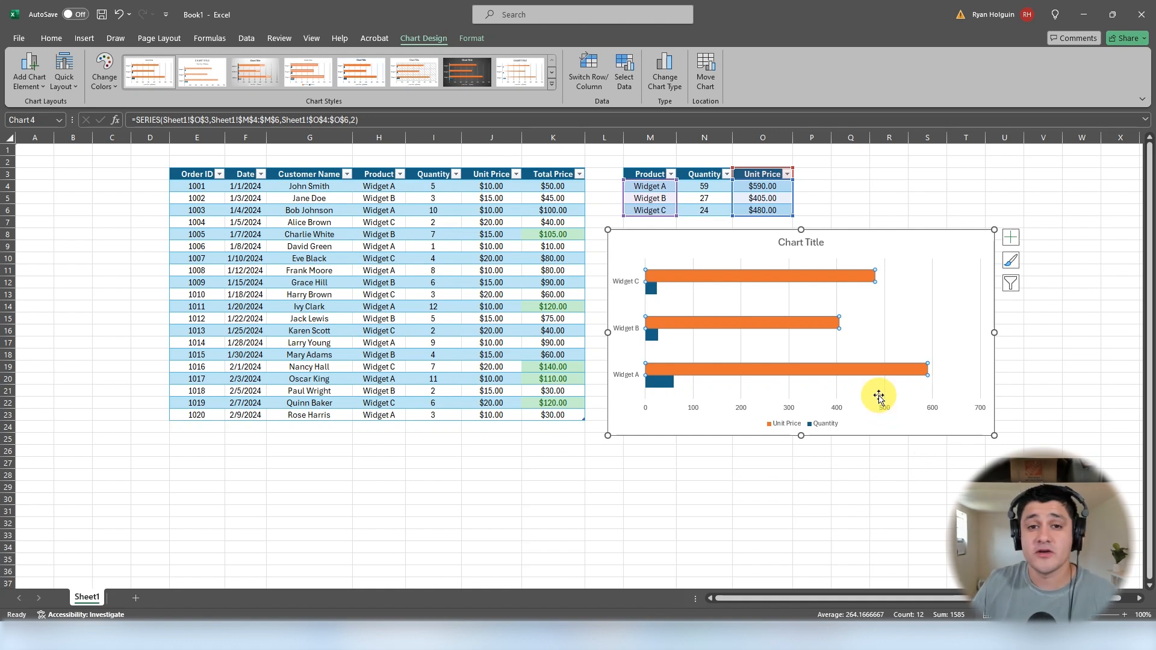
pyautogui.click(665, 72)
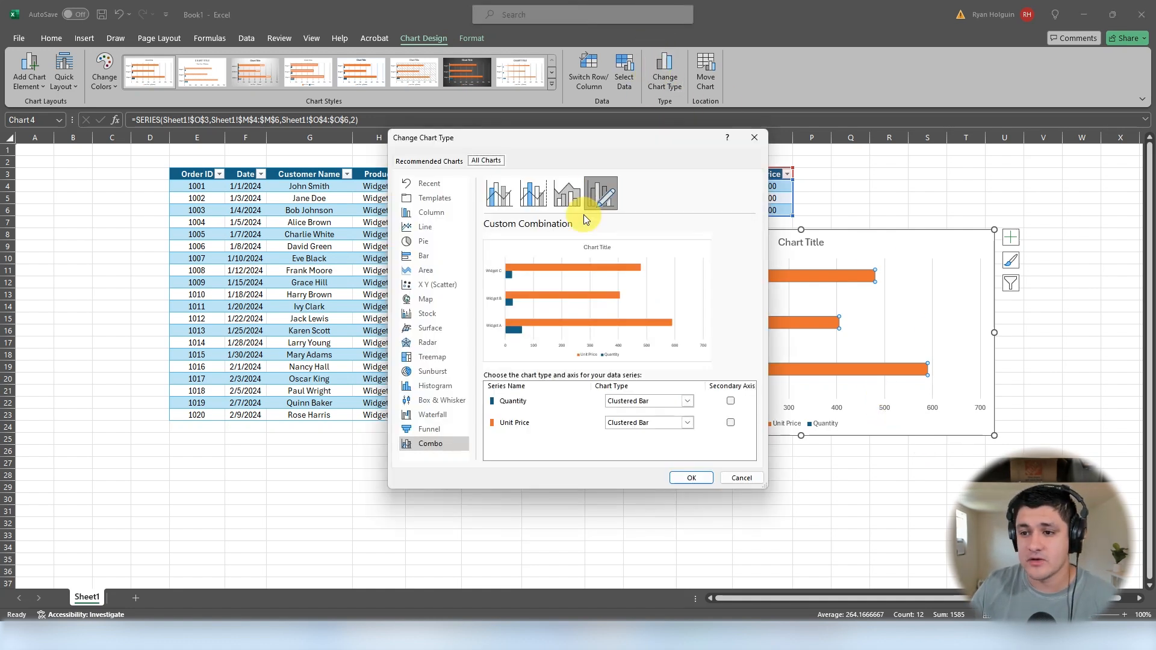
pyautogui.click(425, 242)
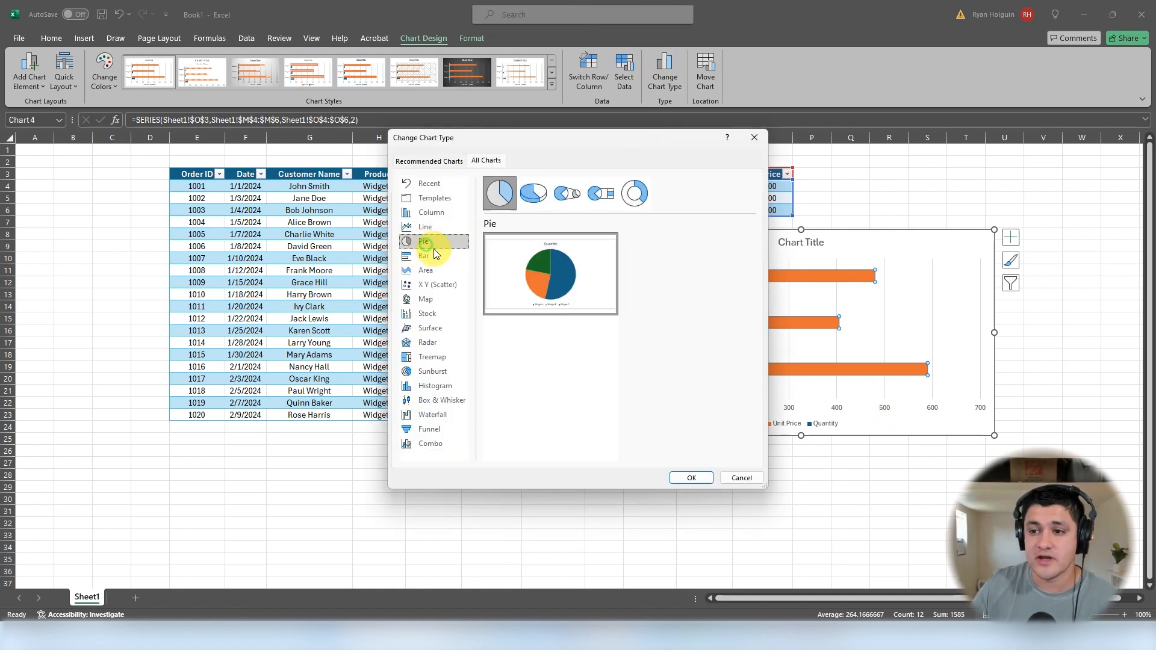
pyautogui.click(691, 477)
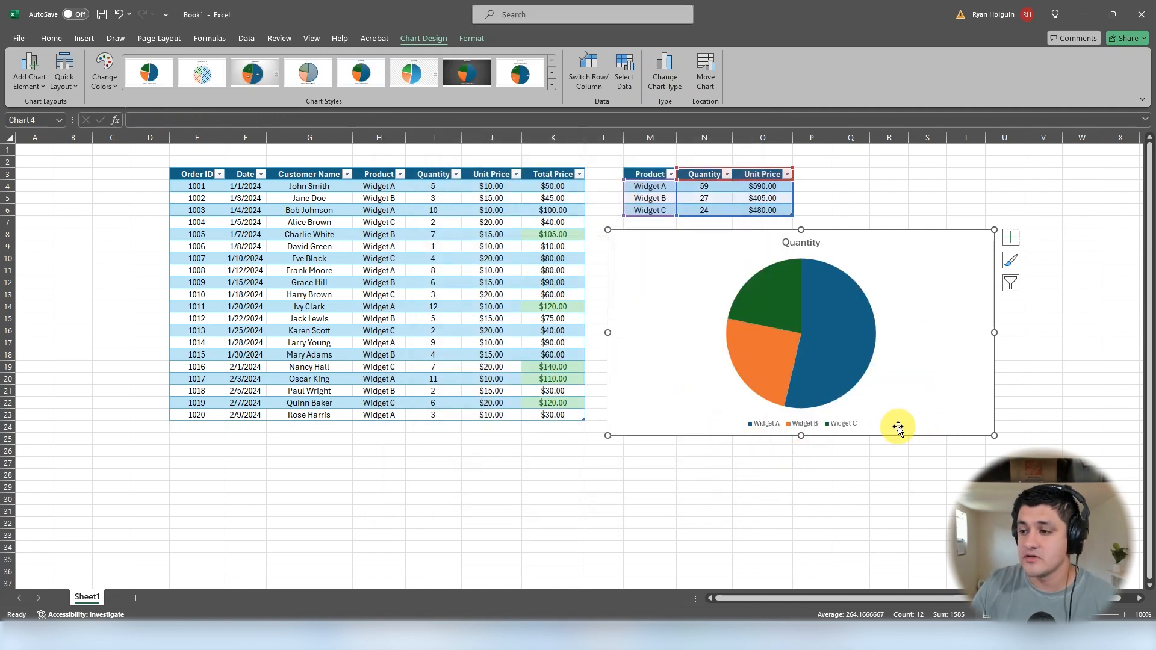
pyautogui.moveTo(934, 360); pyautogui.dragTo(943, 357)
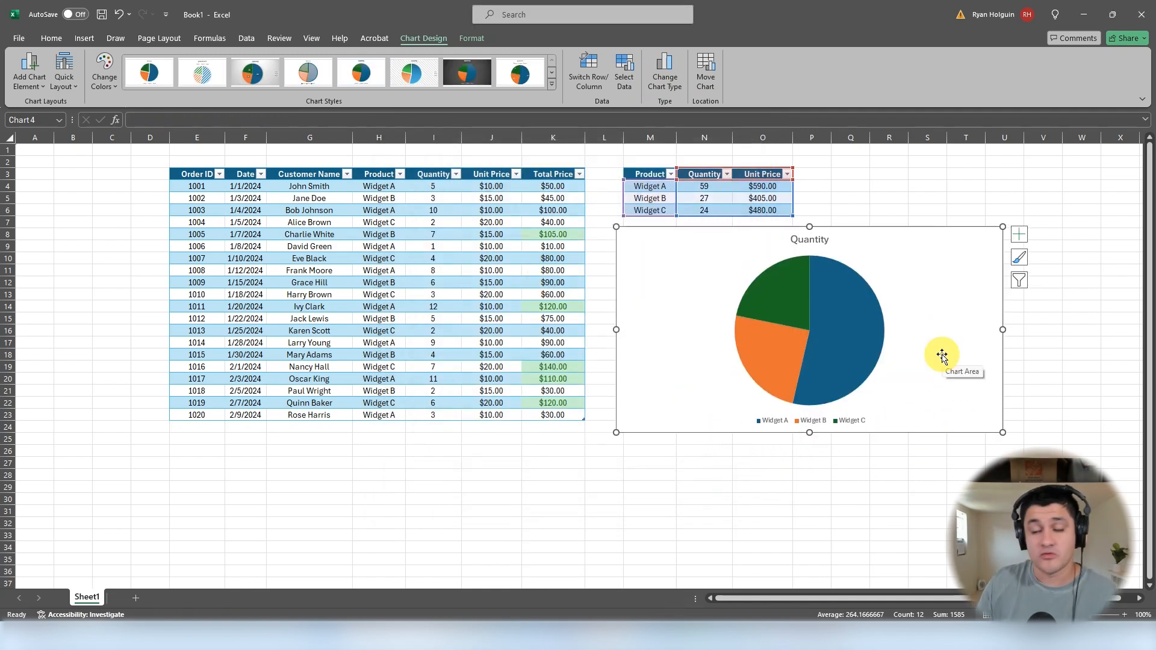